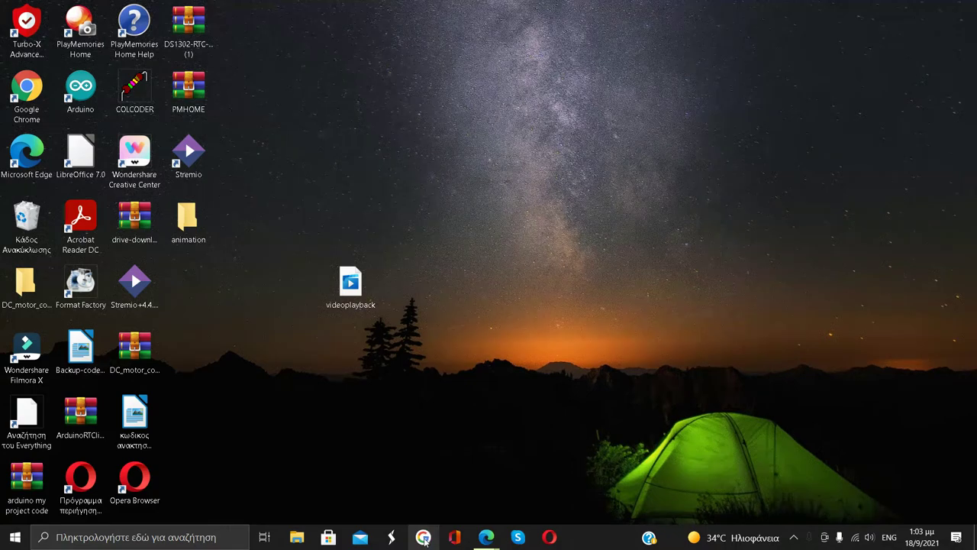
- Search Google for Format Factory in the browser, view its Uptodown download page, and return to the desktop
left_click(423, 538)
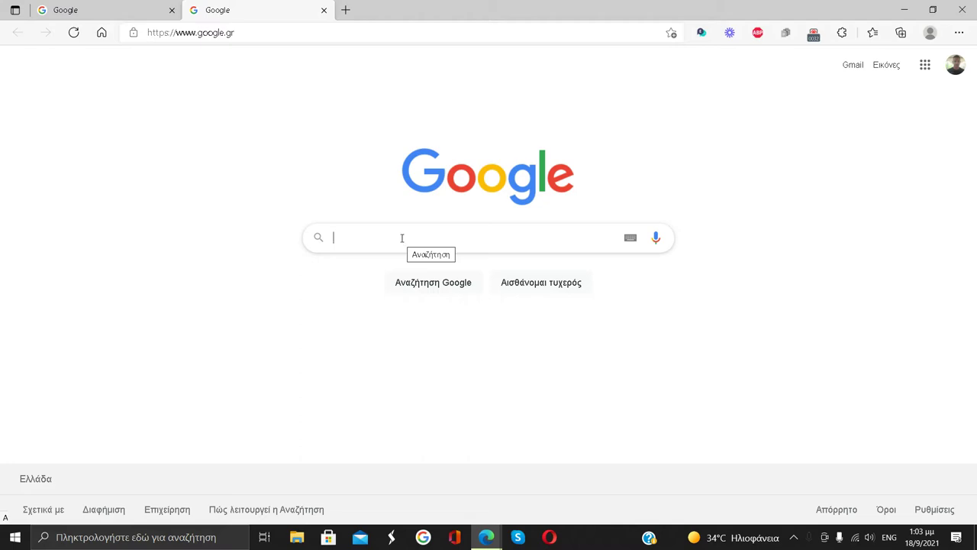
type("form")
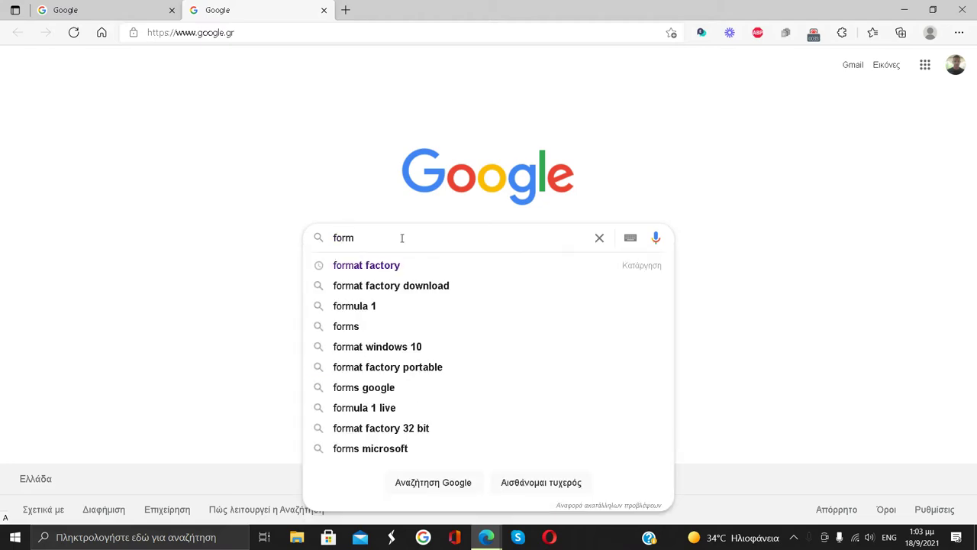
left_click(398, 265)
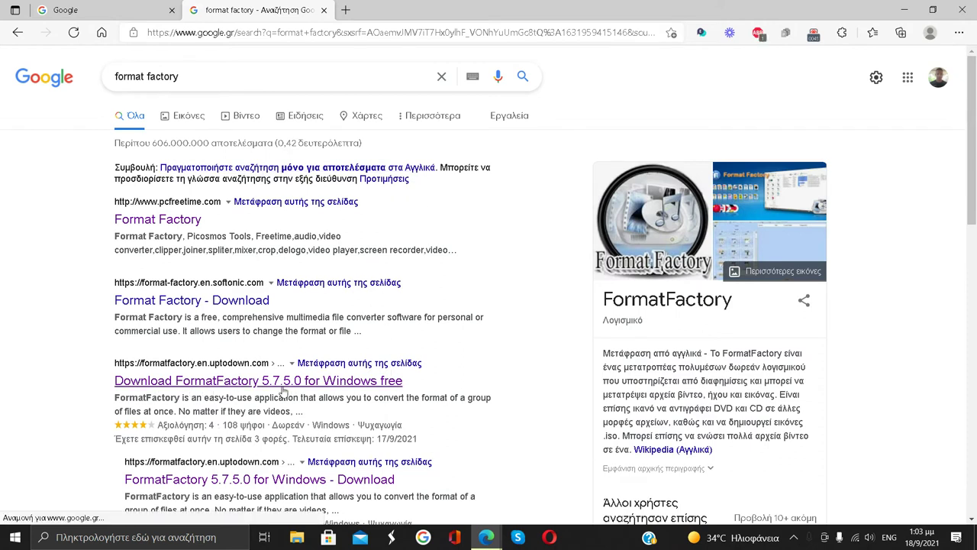
left_click(306, 380)
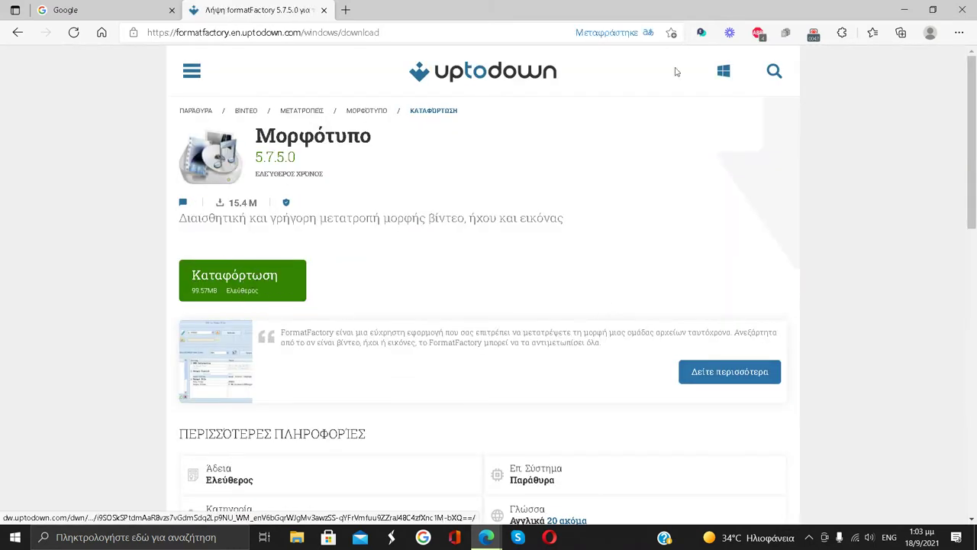
left_click(903, 9)
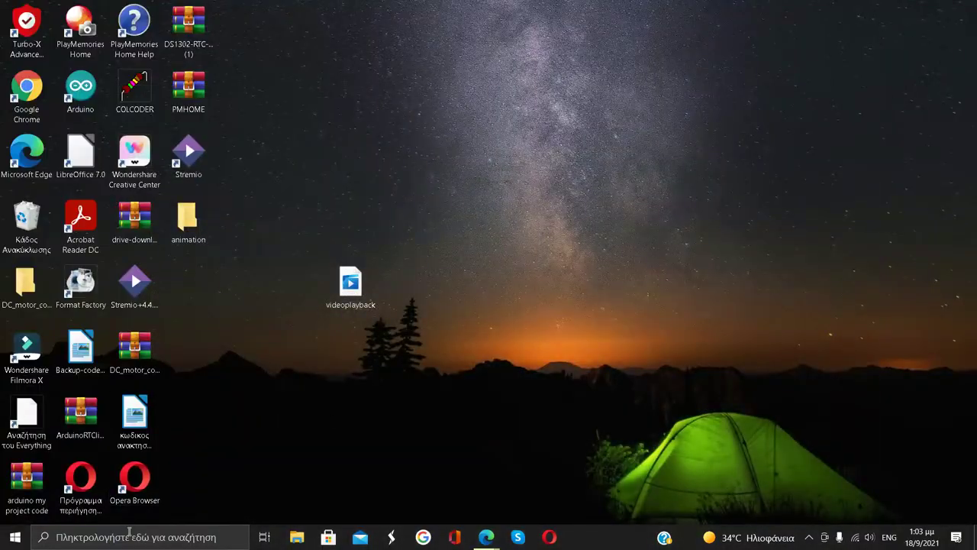
- Switch to Format Factory and start an AVI conversion from the AVI WMV MPG video option
left_click(129, 534)
left_click(149, 332)
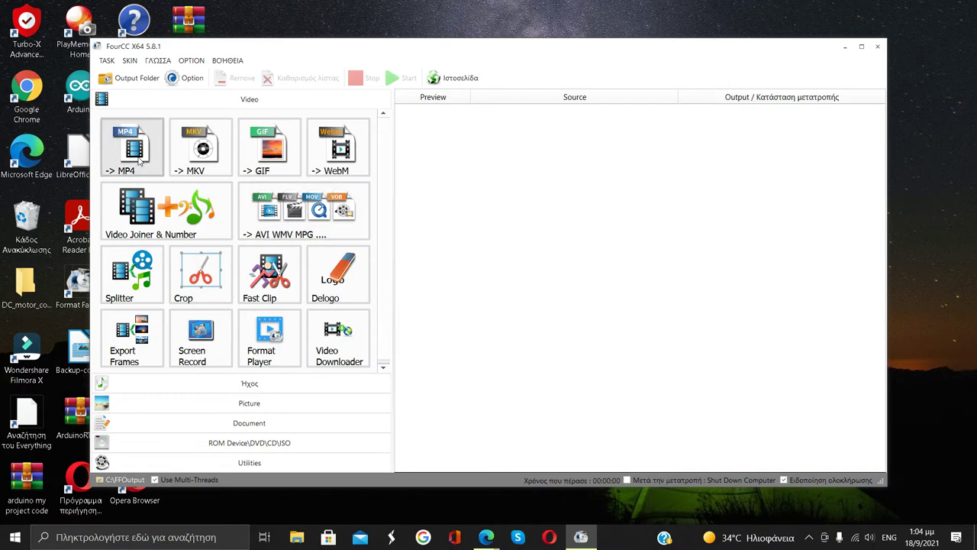
left_click(290, 224)
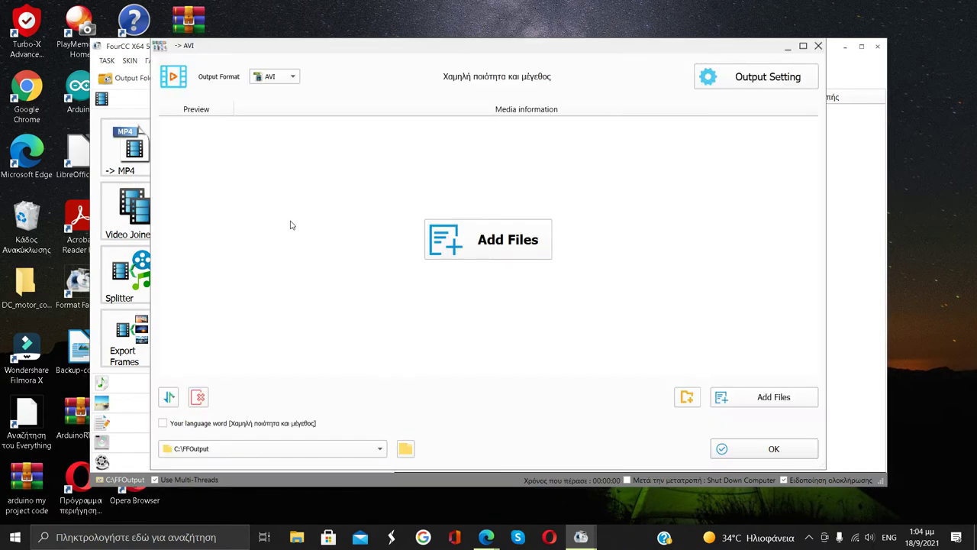
- Add the videoplayback file from the desktop to the AVI conversion
left_click(503, 249)
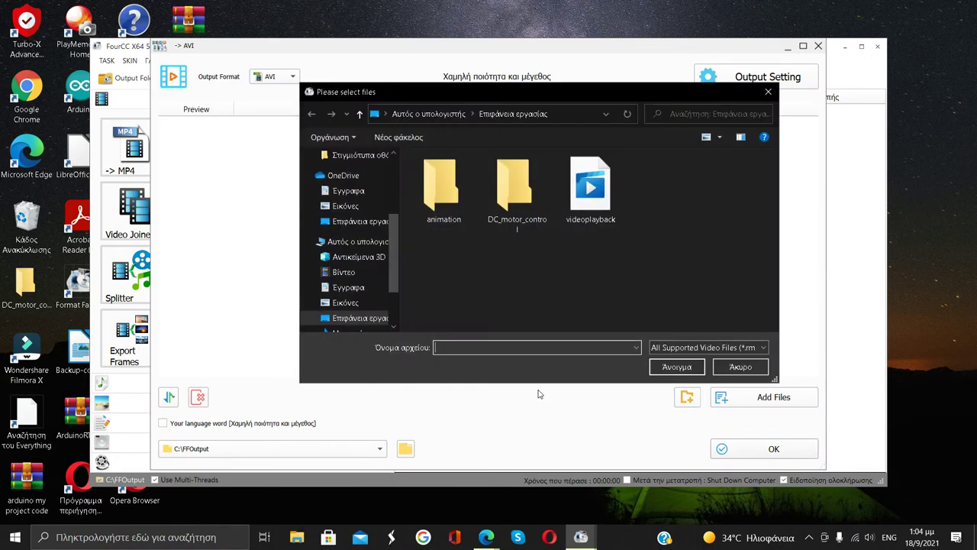
left_click(588, 217)
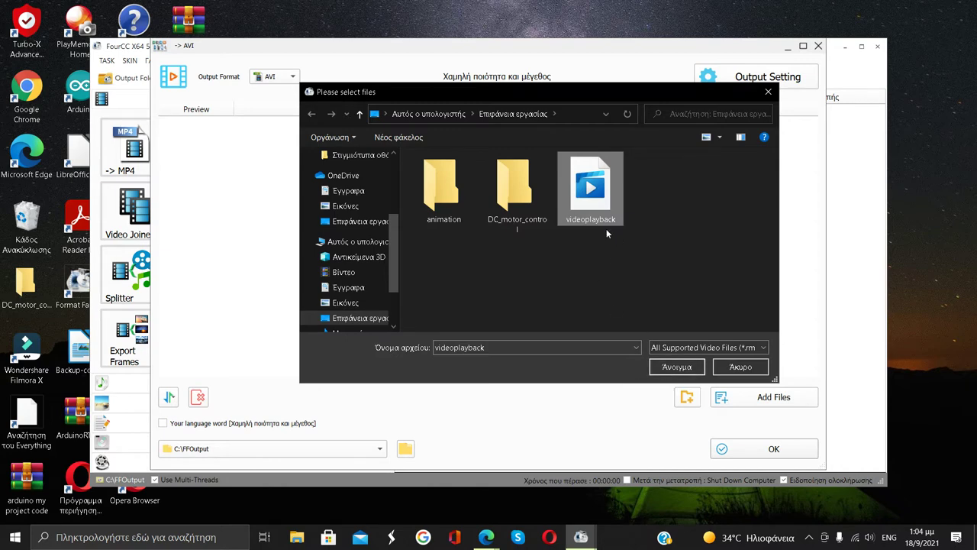
left_click(677, 367)
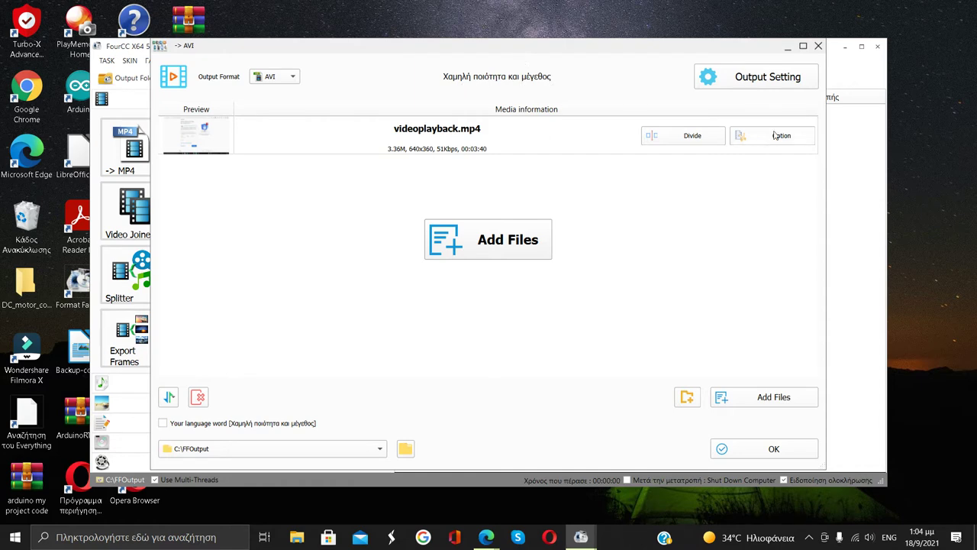
- Set the no-sound option (Χωρίς ήχο) to Yes in the audio part of the output settings
left_click(772, 85)
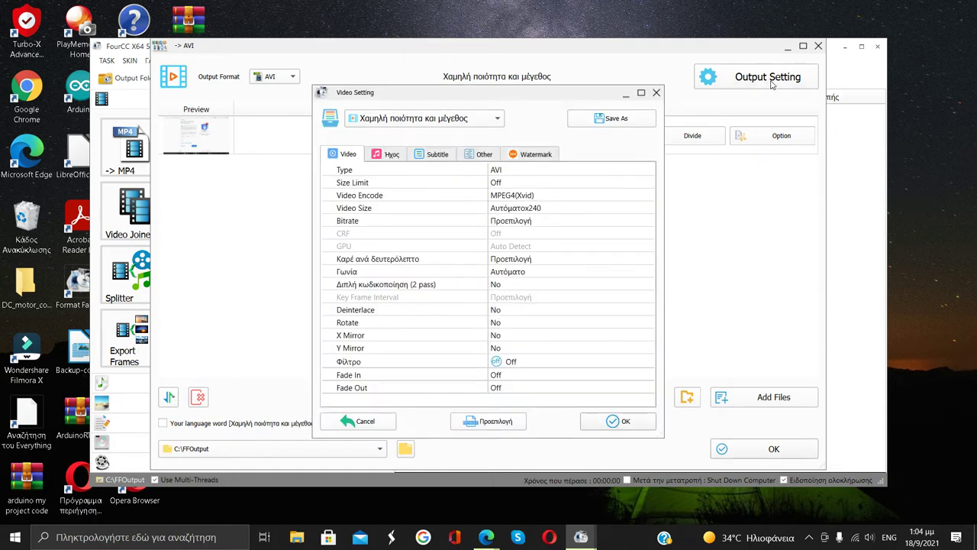
left_click(392, 157)
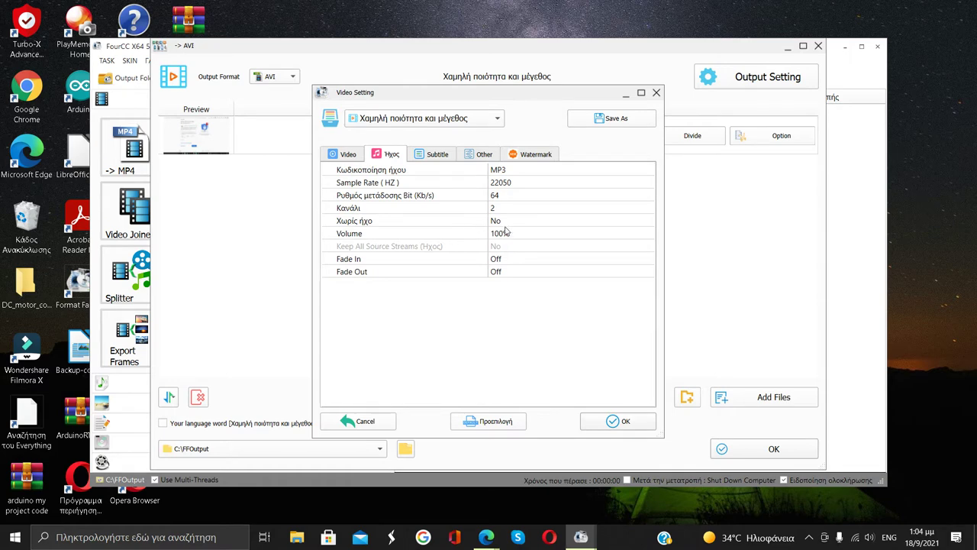
left_click(535, 224)
left_click(636, 221)
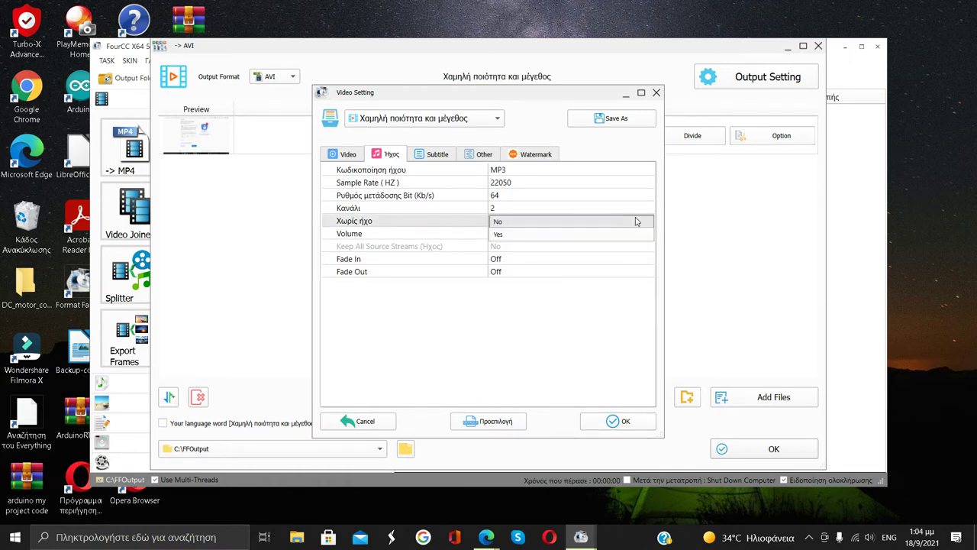
left_click(571, 234)
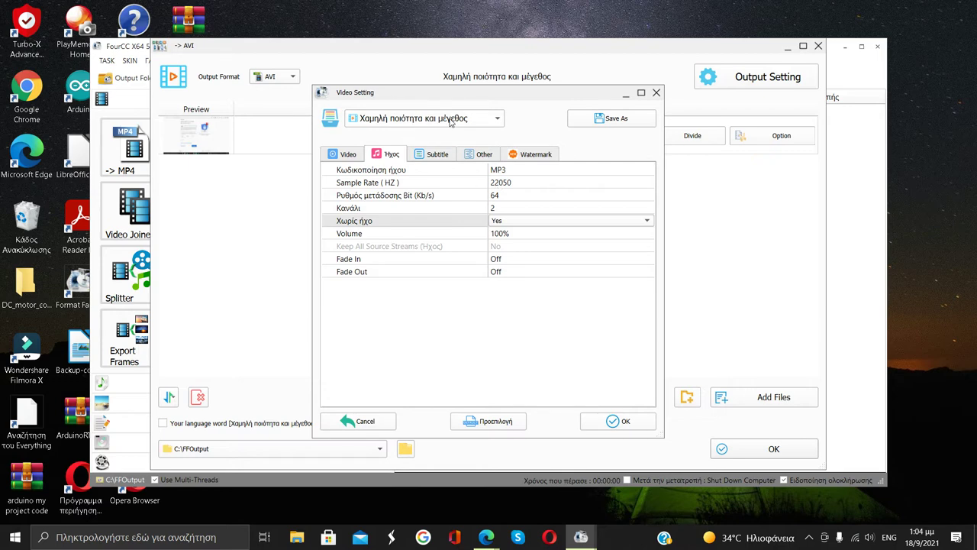
- Choose the low quality and size profile (Χαμηλή ποιότητα και μέγεθος) and accept the output settings
left_click(451, 123)
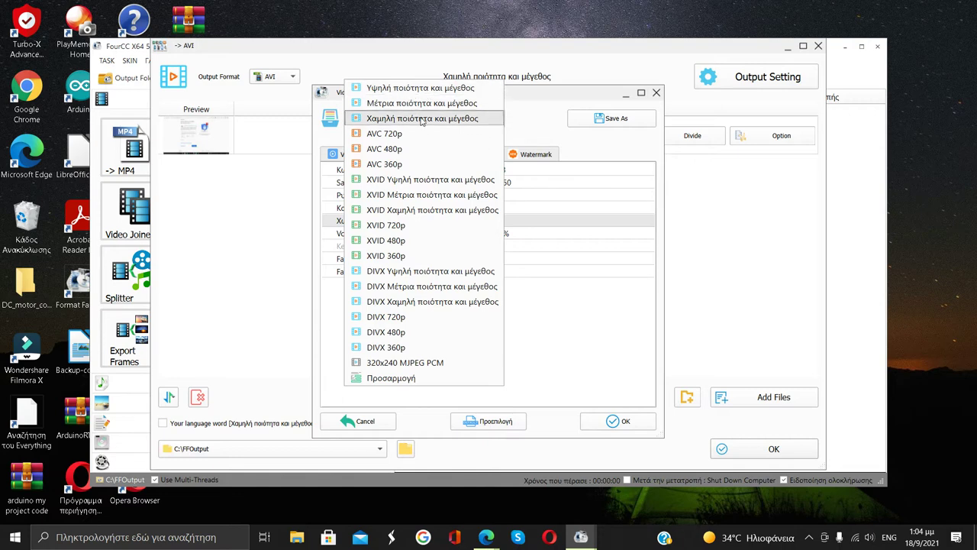
left_click(420, 119)
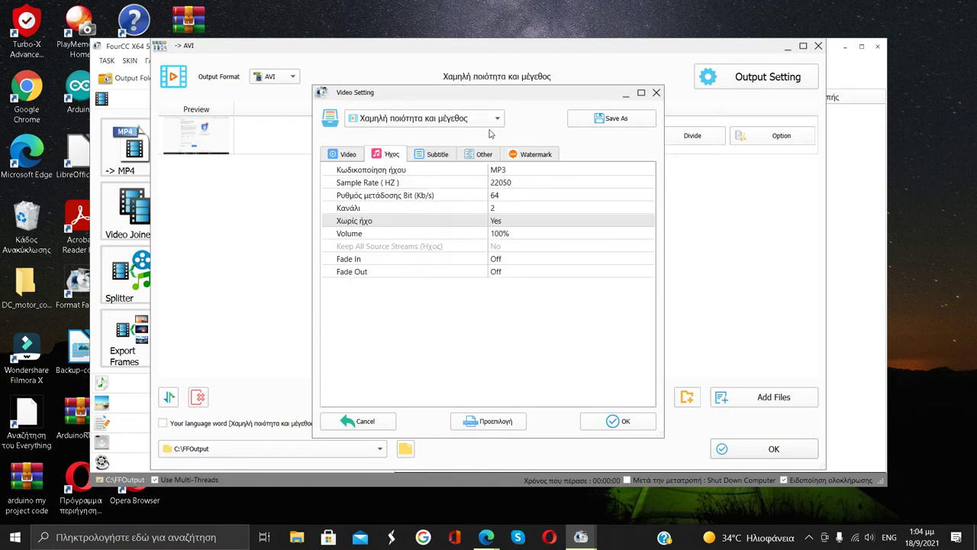
left_click(618, 422)
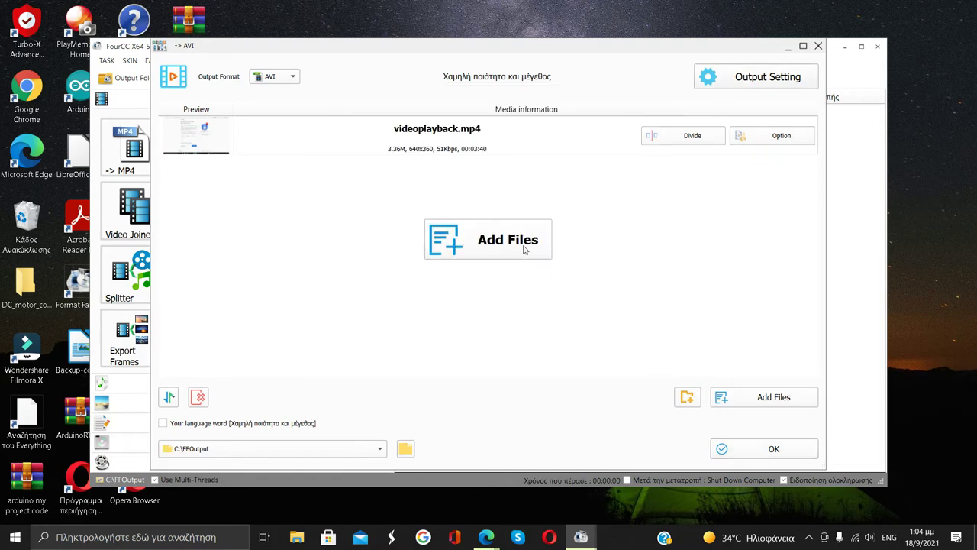
- Queue videoplayback.mp4 for AVI conversion, run the conversion, and dismiss the version check message
left_click(773, 449)
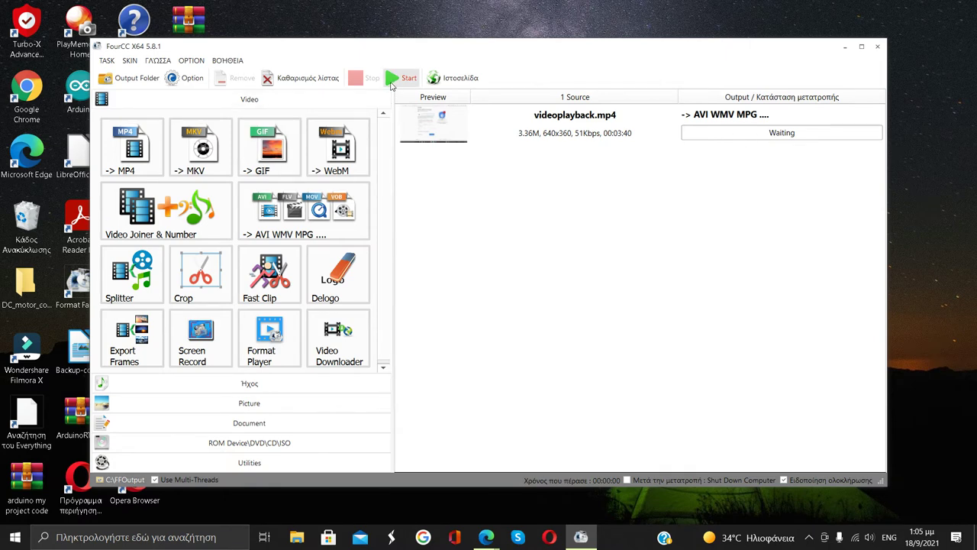
left_click(395, 82)
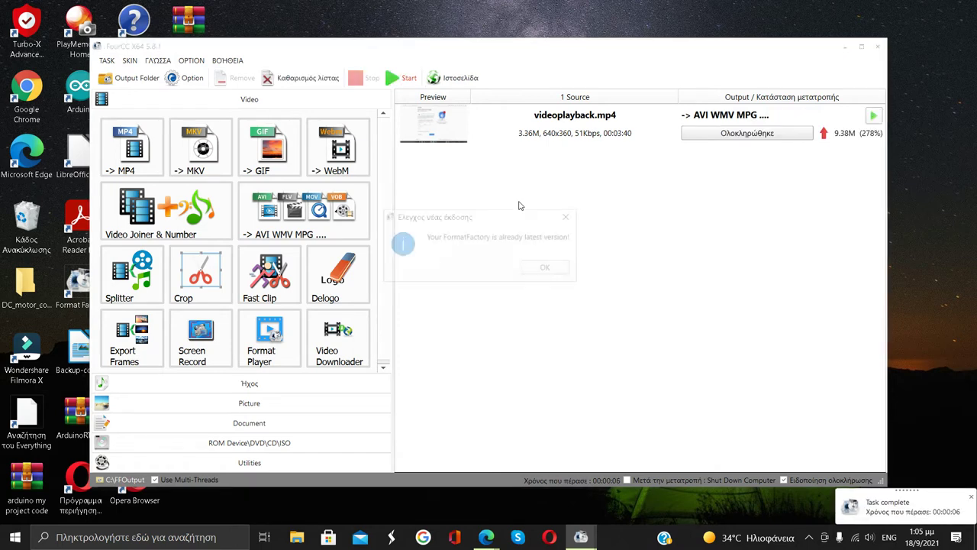
left_click(569, 216)
left_click(721, 76)
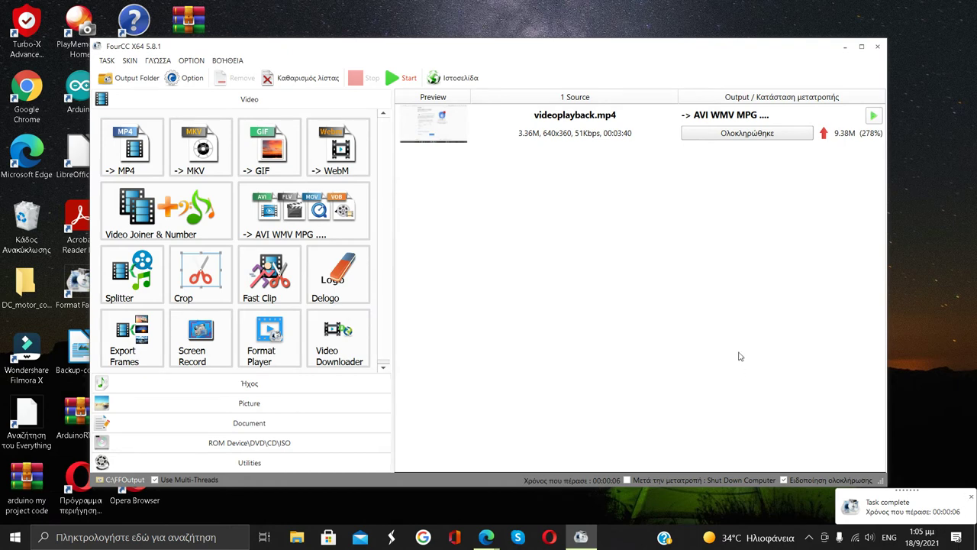
- Open the converted file's FFOutput folder, move videoplayback from it to the desktop, and close the folder
left_click(756, 135)
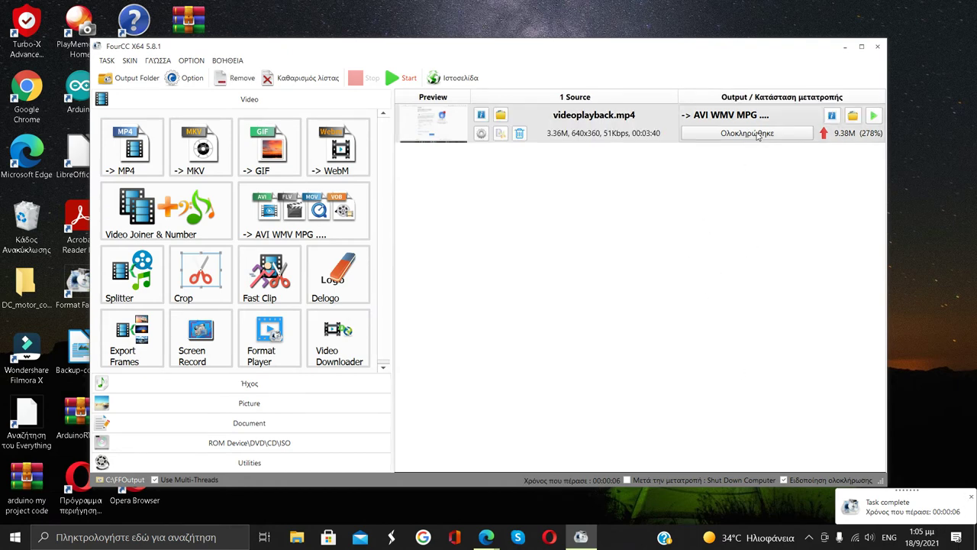
left_click(855, 117)
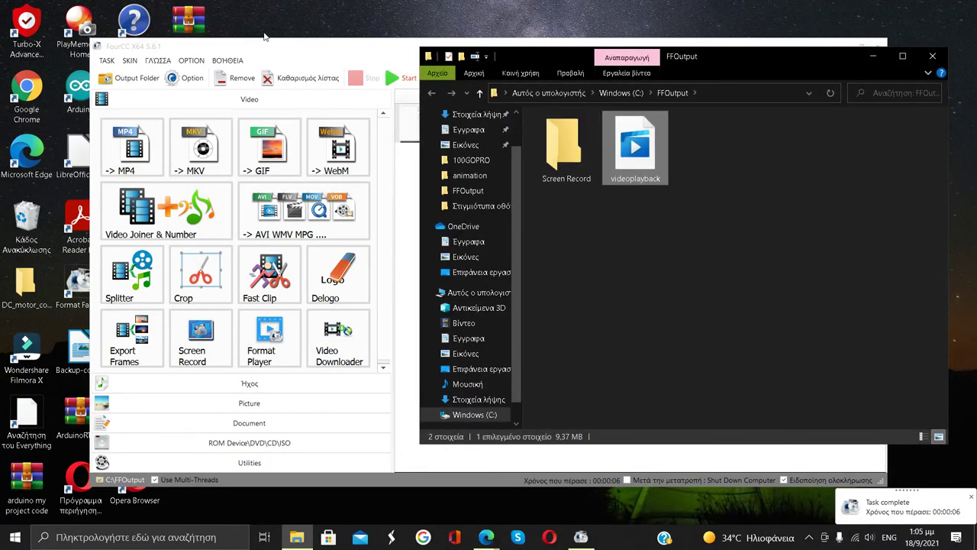
left_click(327, 61)
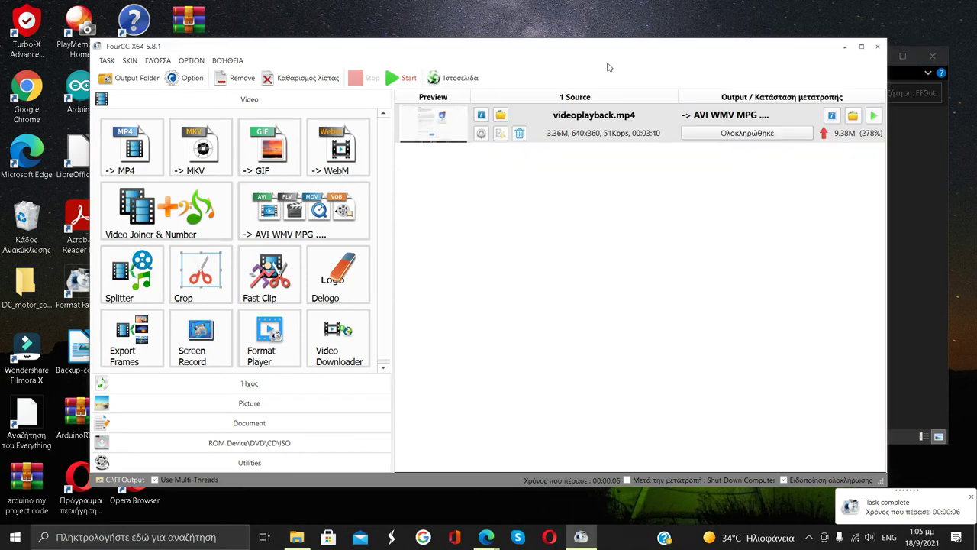
left_click(845, 46)
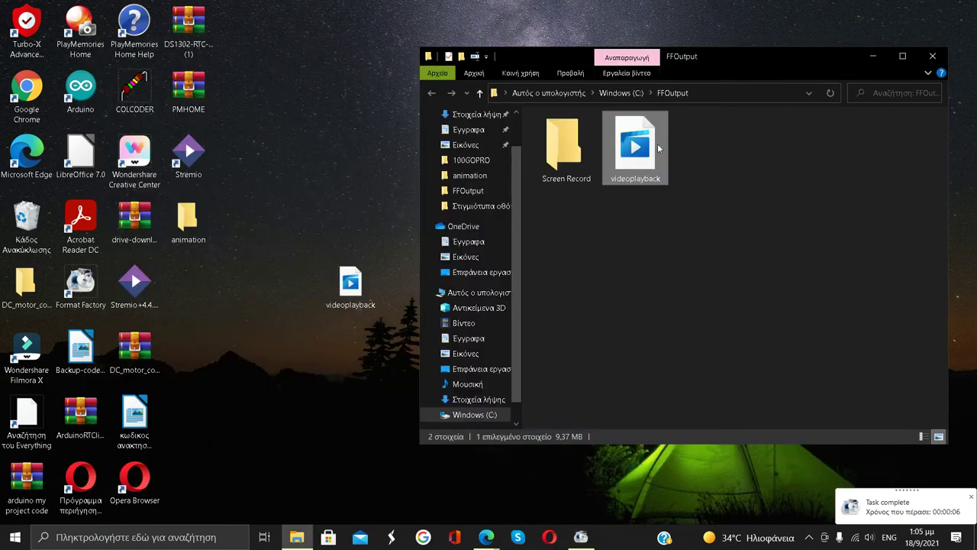
left_click_drag(645, 149, 352, 139)
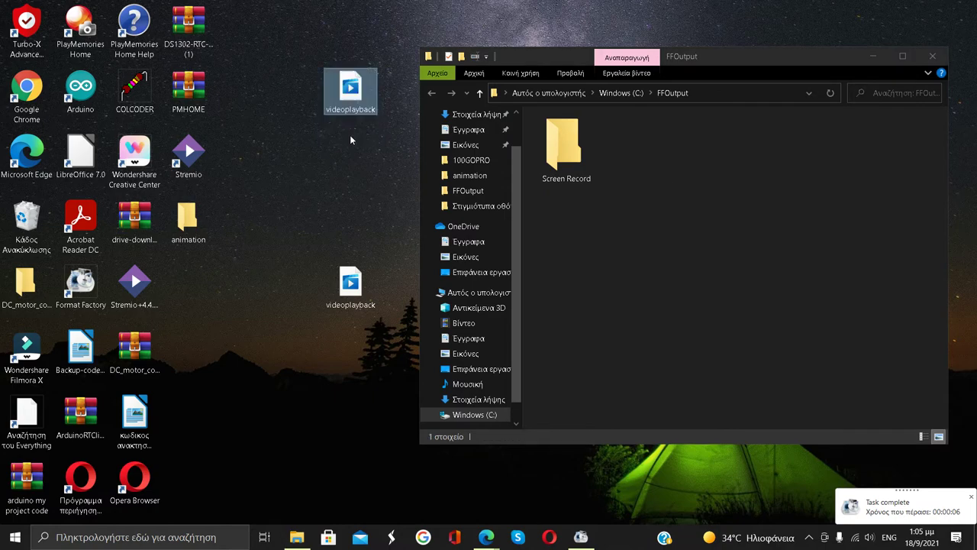
left_click(932, 55)
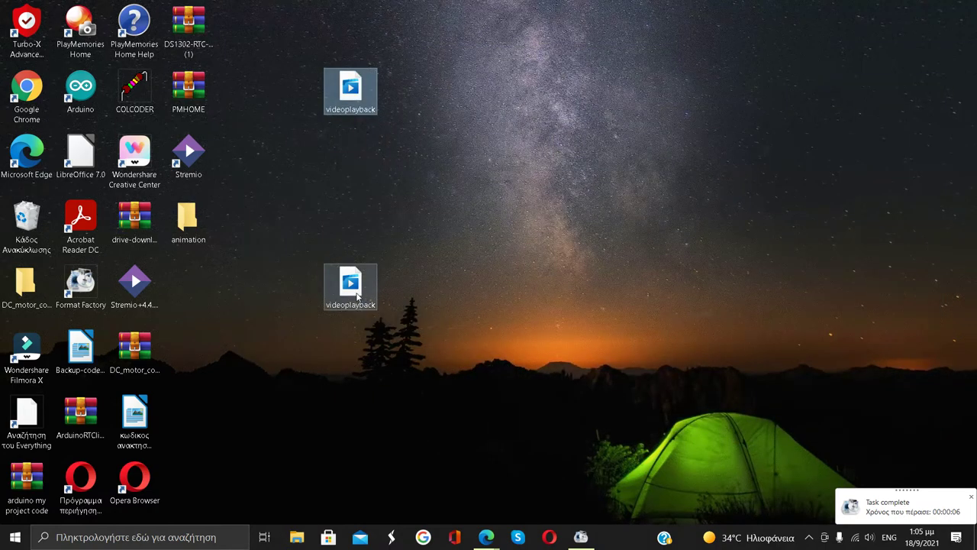
- Play the original videoplayback file, skip forward twice to check its sound, and close the player
double_click(364, 294)
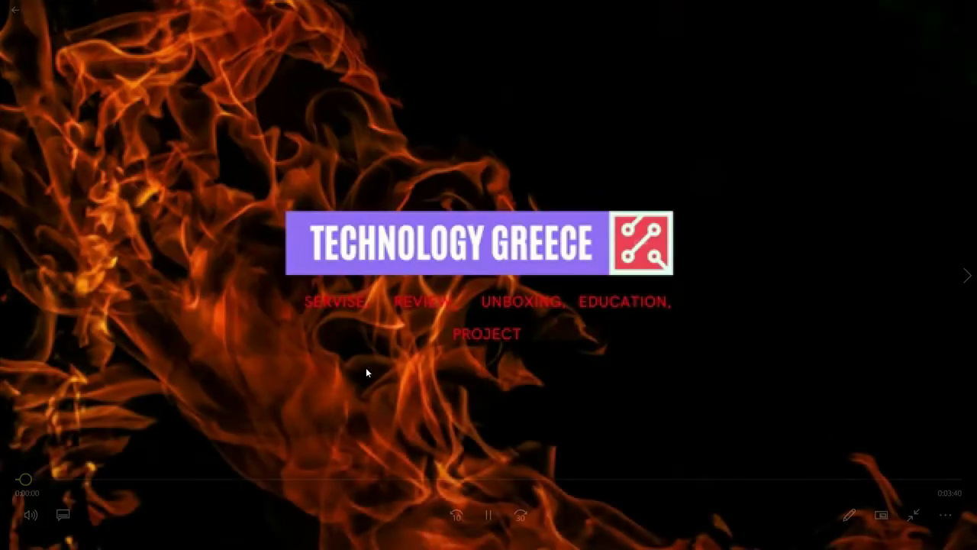
left_click(96, 478)
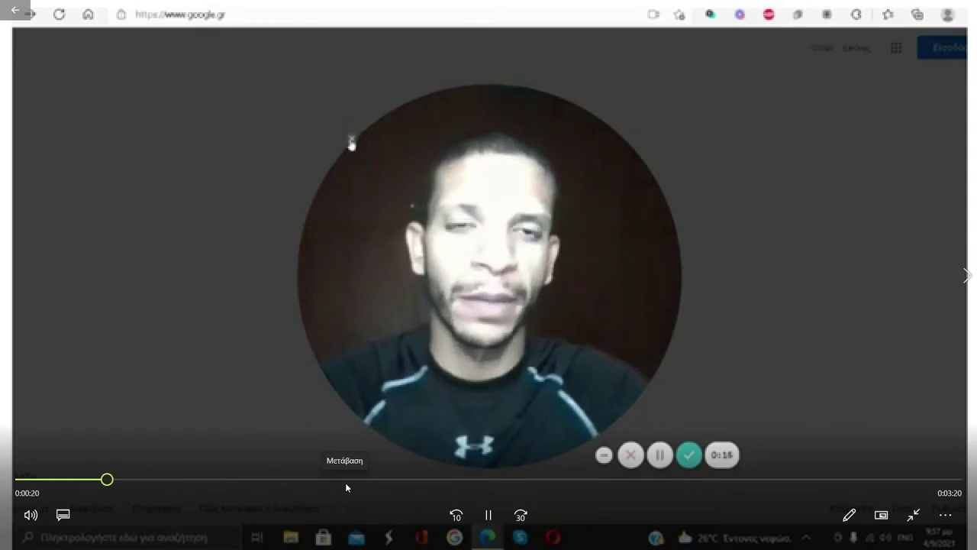
left_click(345, 479)
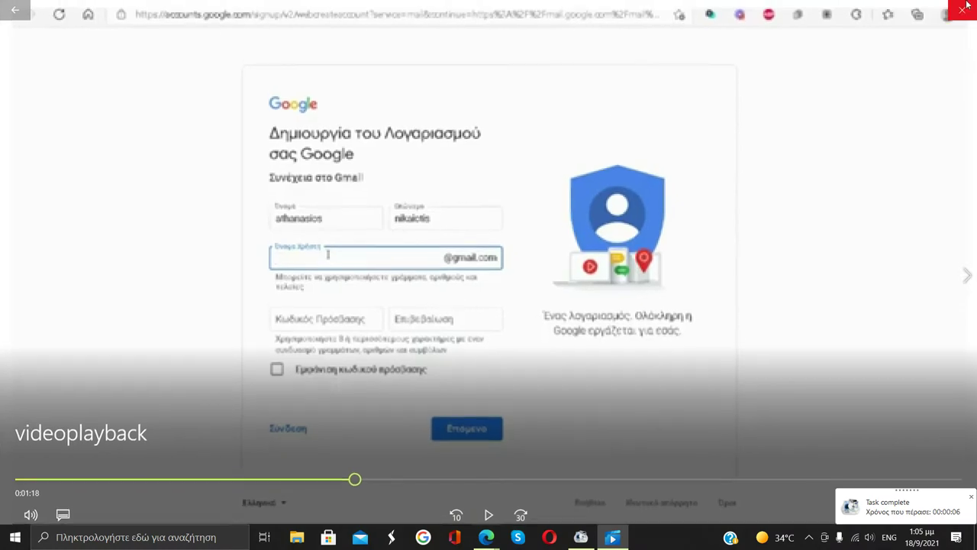
key("alt+Left")
key("alt+F4")
- Place the two videoplayback files side by side on the desktop, play the converted copy, and skip forward in it
left_click_drag(356, 292, 248, 292)
left_click_drag(352, 98, 459, 284)
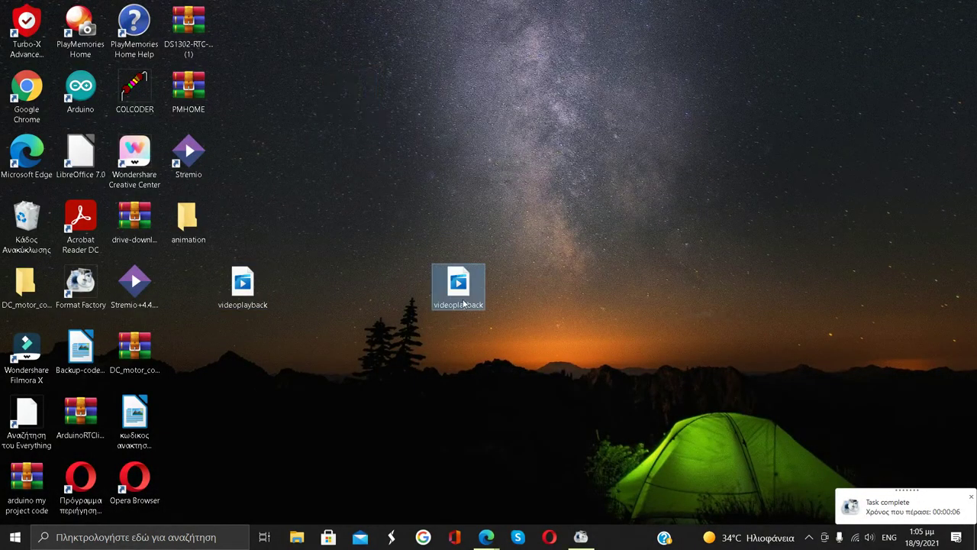
double_click(460, 284)
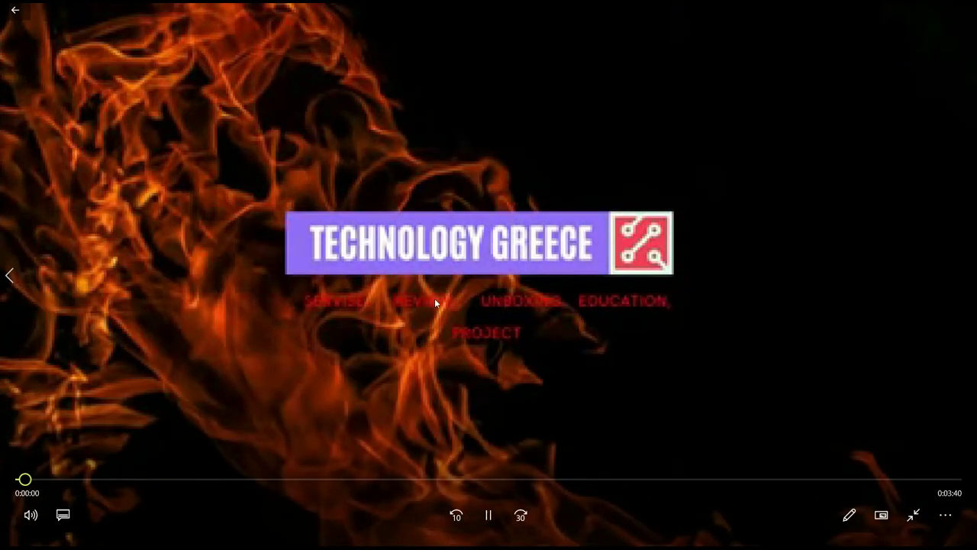
left_click(109, 479)
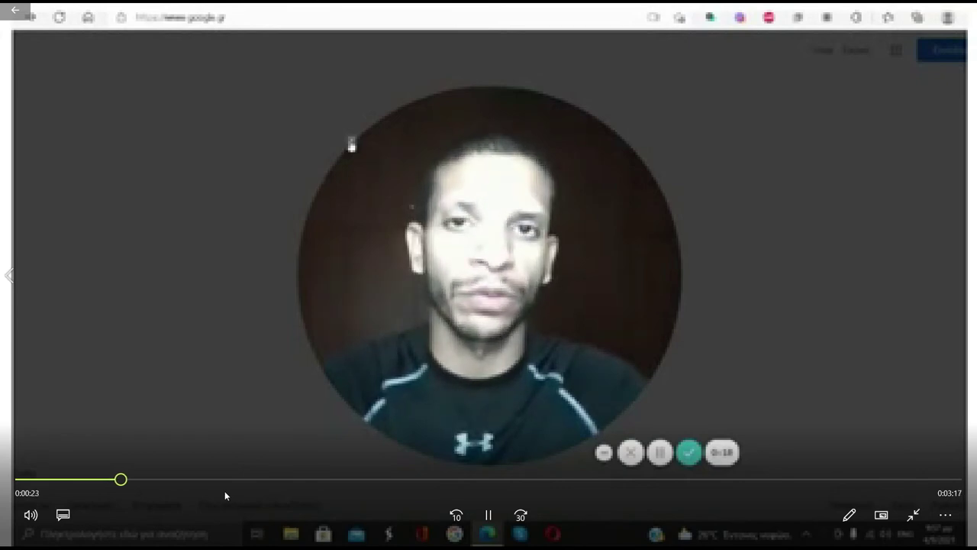
- Check the converted video for sound by raising and lowering the system volume and skipping further ahead
key("XF86AudioRaiseVolume")
key("XF86AudioRaiseVolume")
key("XF86AudioRaiseVolume")
key("XF86AudioRaiseVolume")
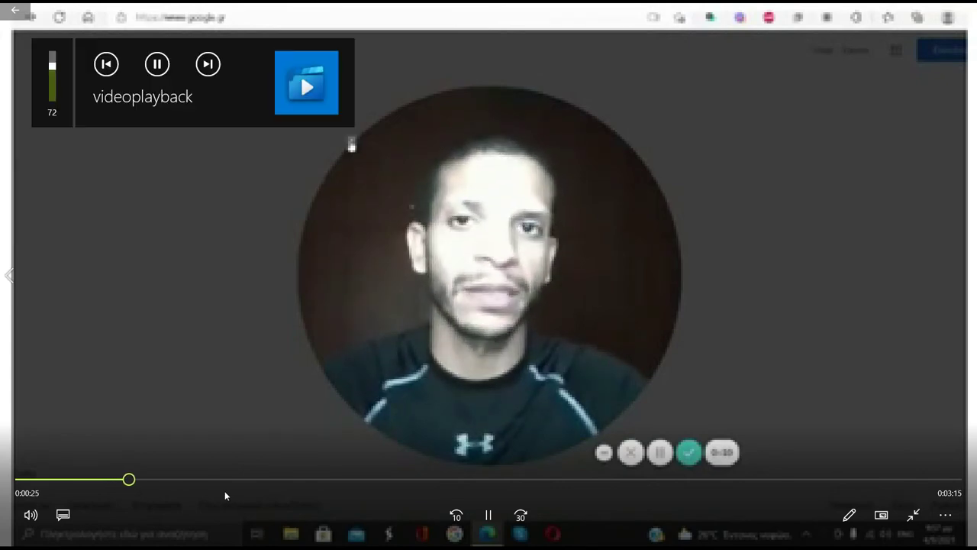
key("XF86AudioLowerVolume")
key("XF86AudioLowerVolume")
key("XF86AudioLowerVolume")
key("XF86AudioLowerVolume")
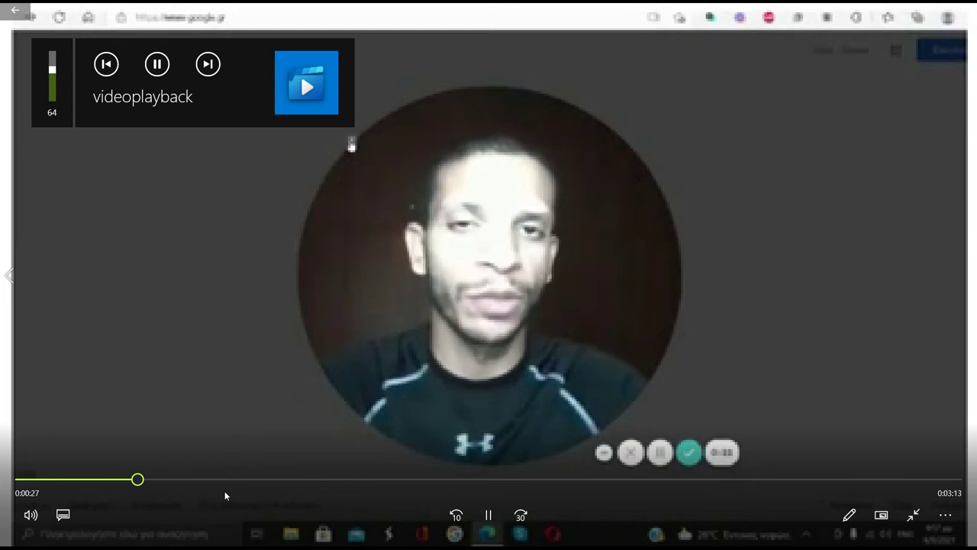
left_click(220, 481)
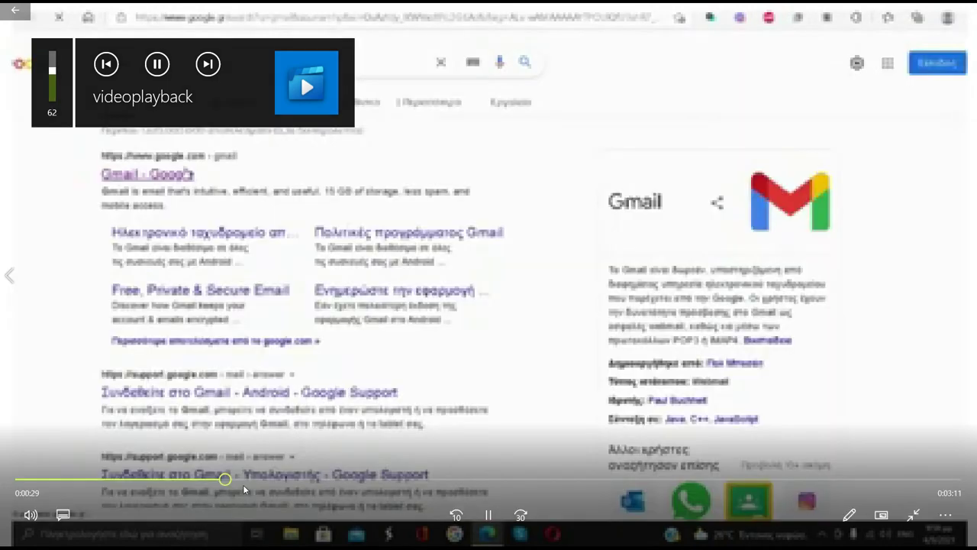
- Stop checking the converted video, leave its playback view, and close the player
key("XF86AudioPlay")
left_click(2, 5)
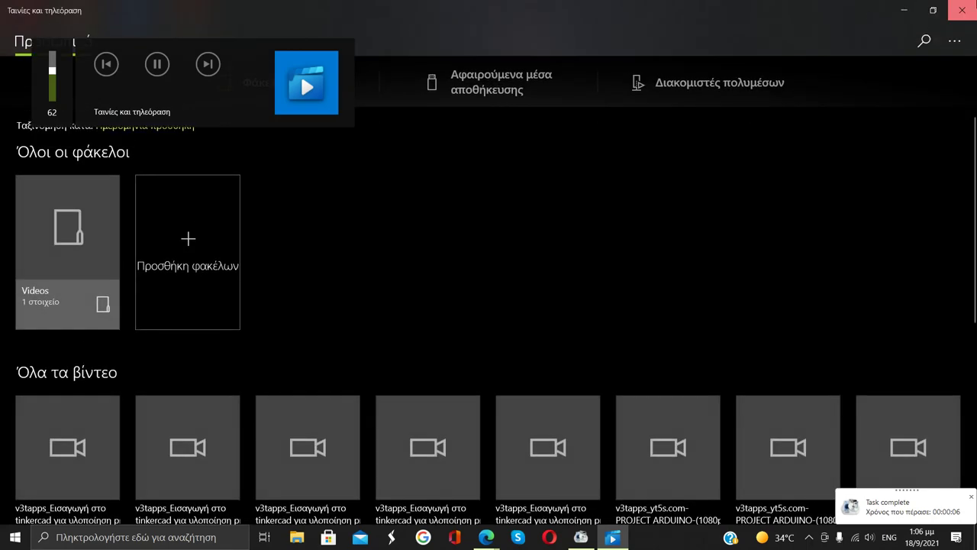
left_click(960, 10)
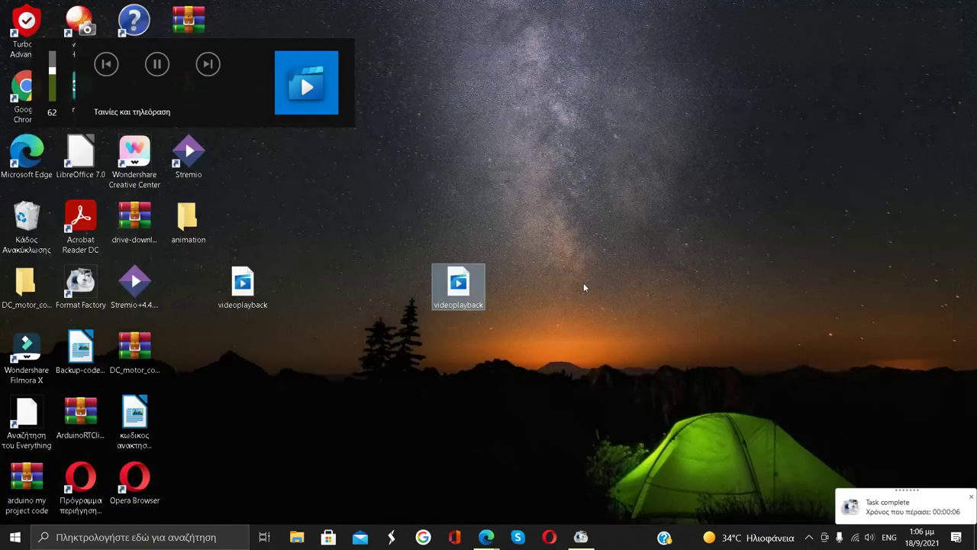
- Switch back to Format Factory, start another AVI conversion, and add the converted videoplayback.avi from the desktop
left_click(581, 537)
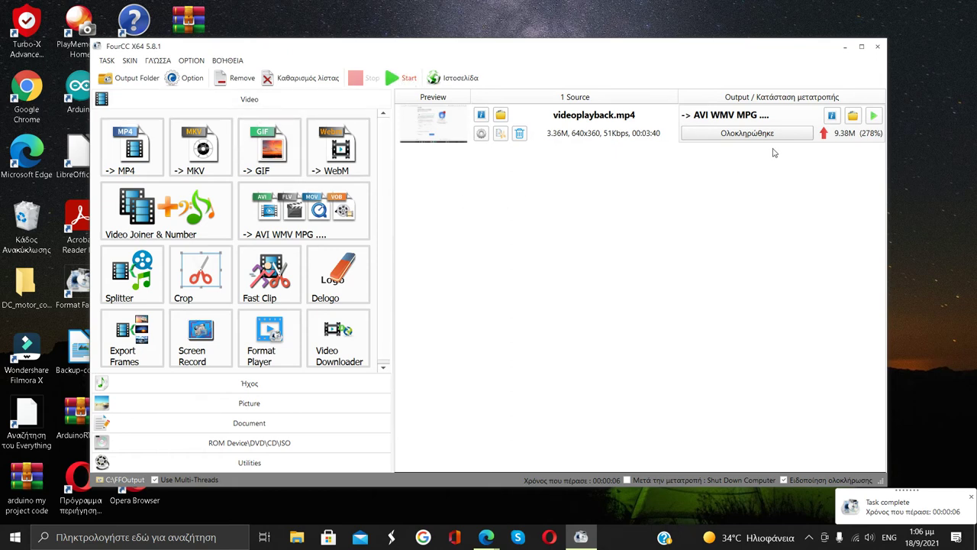
left_click(325, 210)
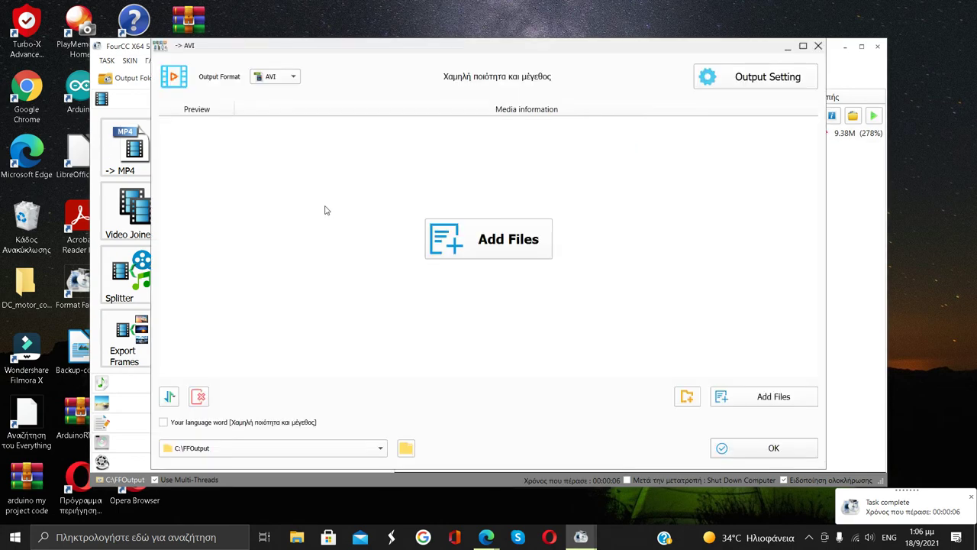
left_click(501, 243)
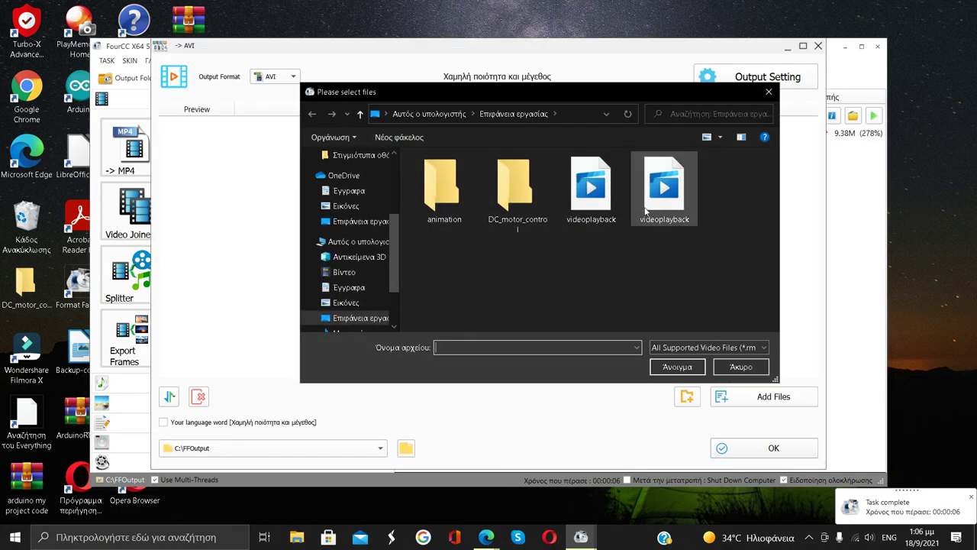
left_click(591, 190)
left_click(677, 366)
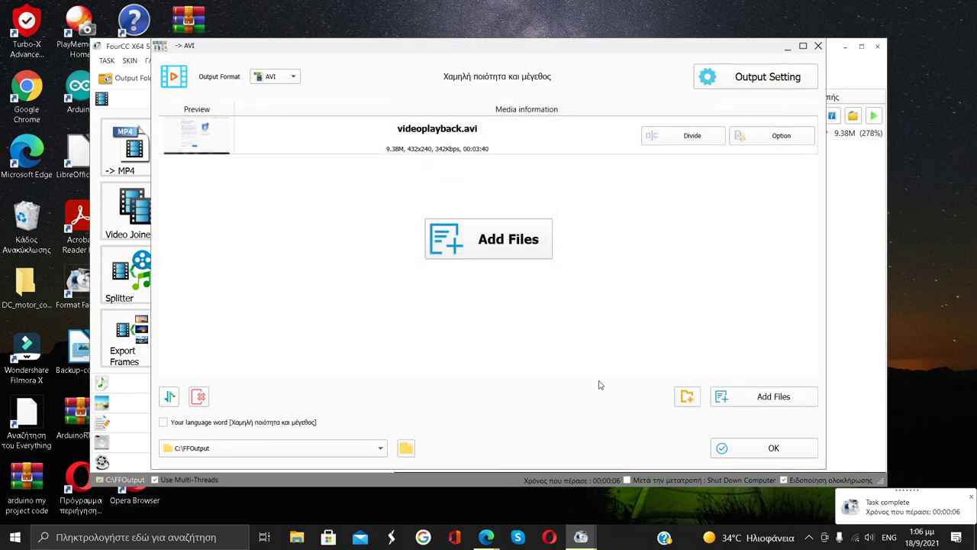
- Try the "Υψηλή ποιότητα και μέγεθος" preset in the AVI output settings, review its video options, and discard the change
left_click(761, 80)
left_click(476, 121)
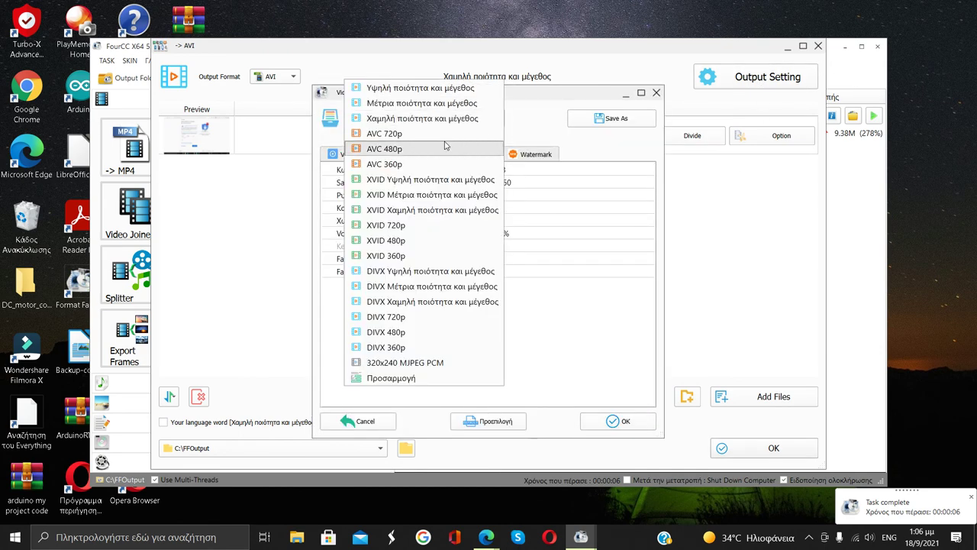
left_click(446, 90)
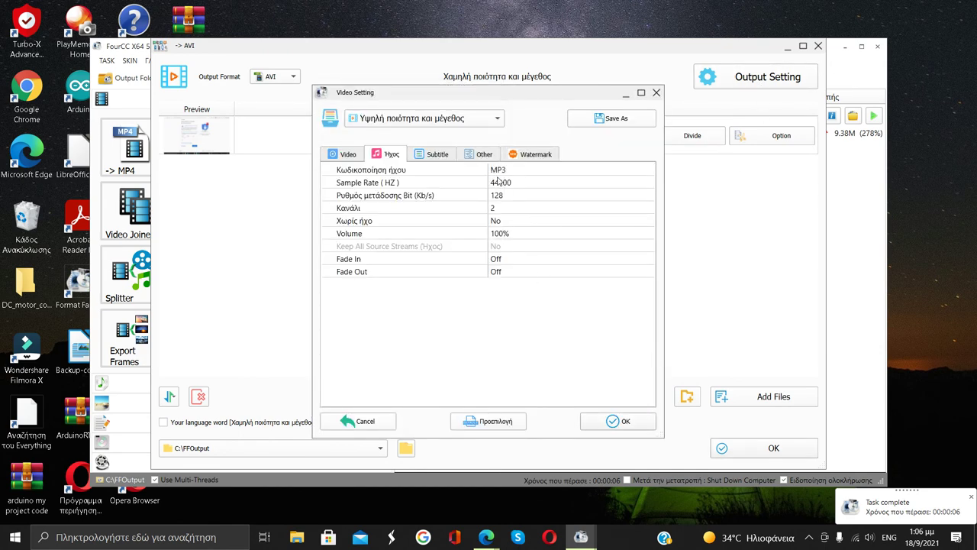
left_click(347, 160)
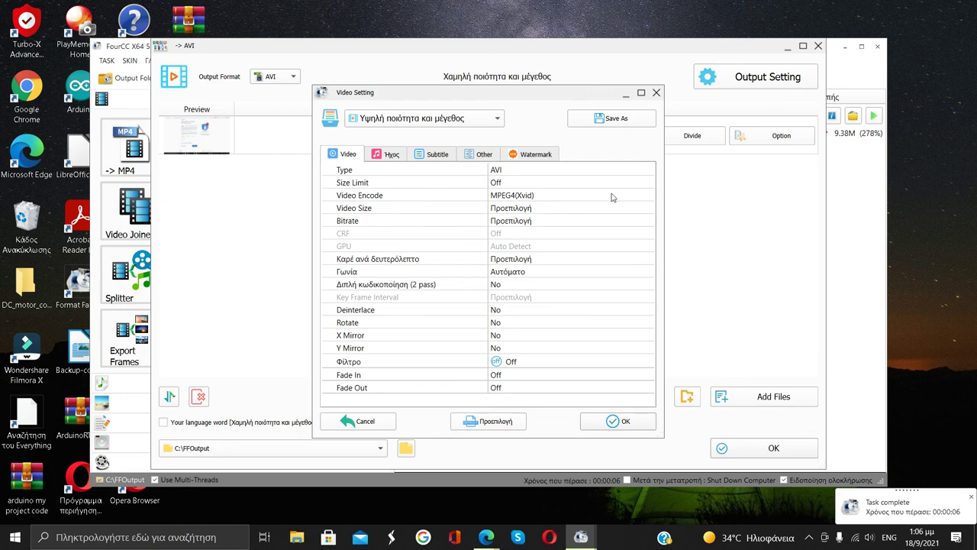
left_click(656, 93)
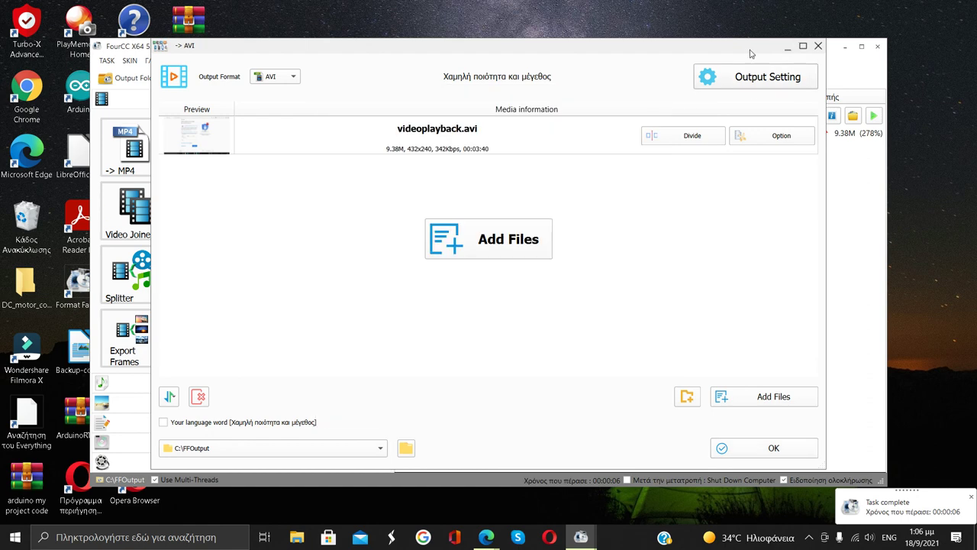
left_click_drag(750, 54, 729, 93)
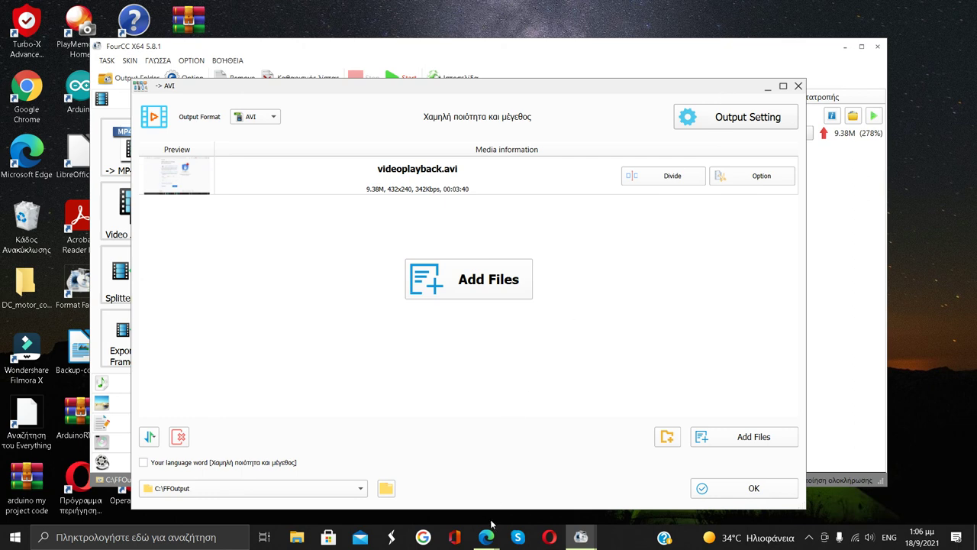
mouse_move(490, 536)
left_click(520, 497)
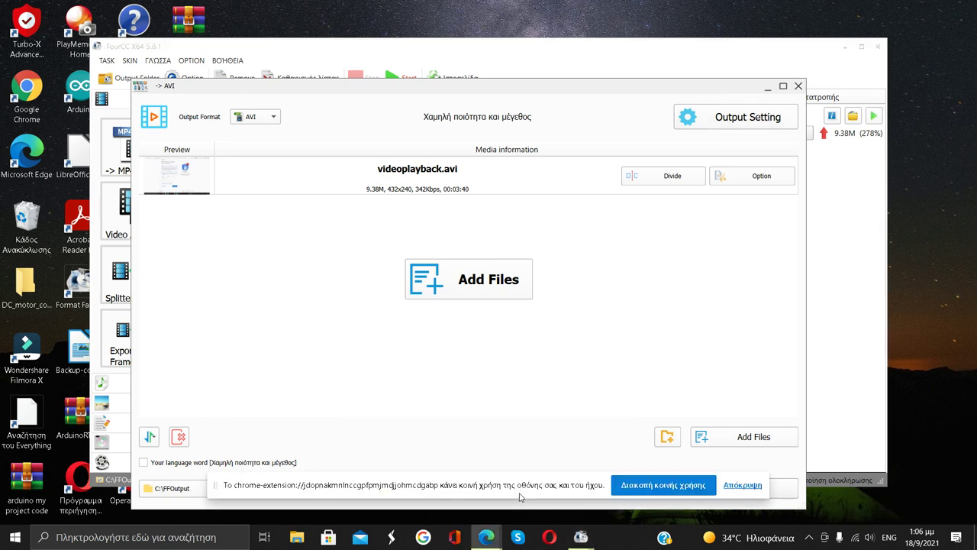